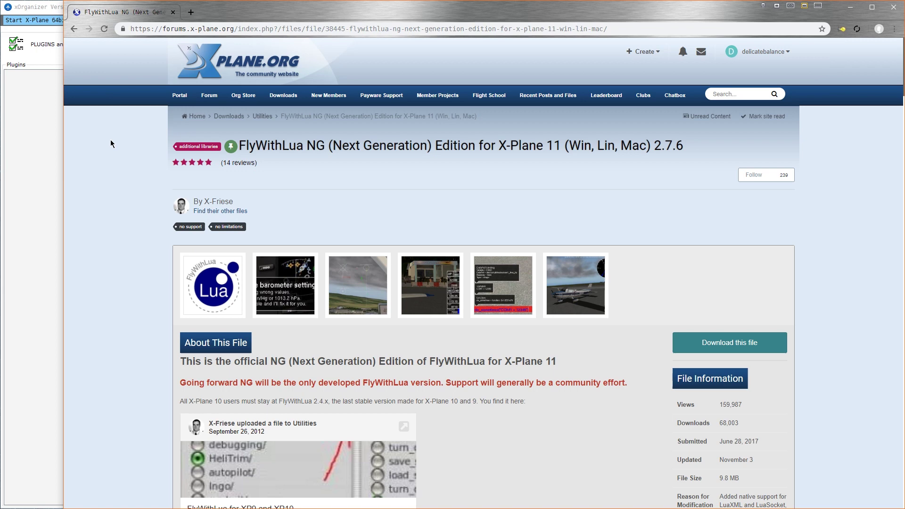
Download the FlyWithLua NG zip from the X-Plane.org forum page and open the downloaded file.
click(225, 28)
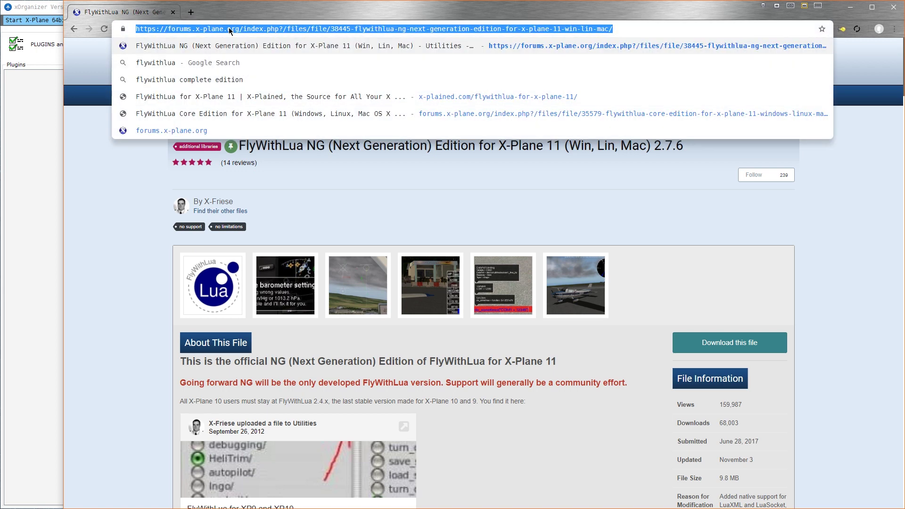
click(96, 220)
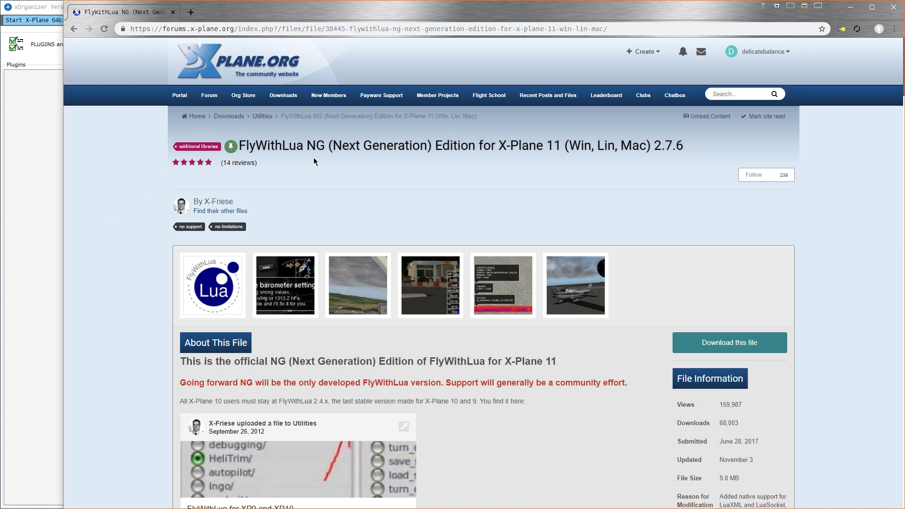
click(722, 347)
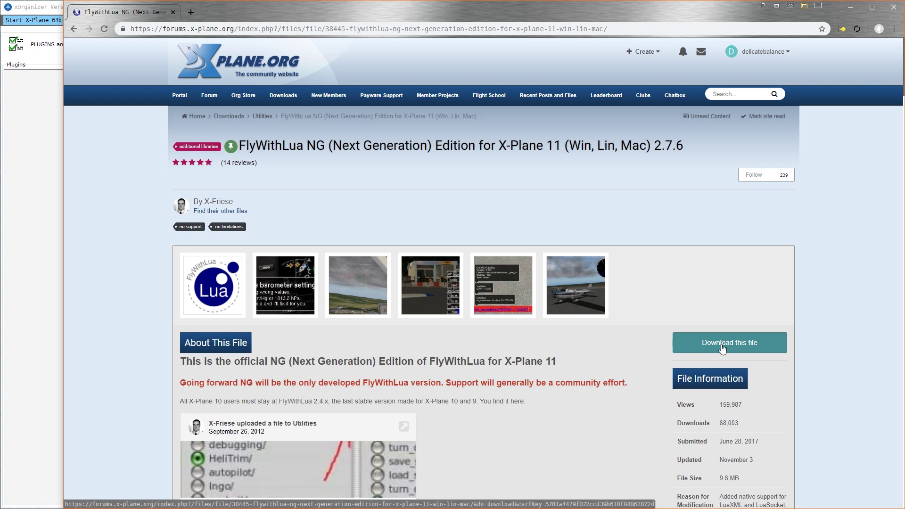
click(165, 497)
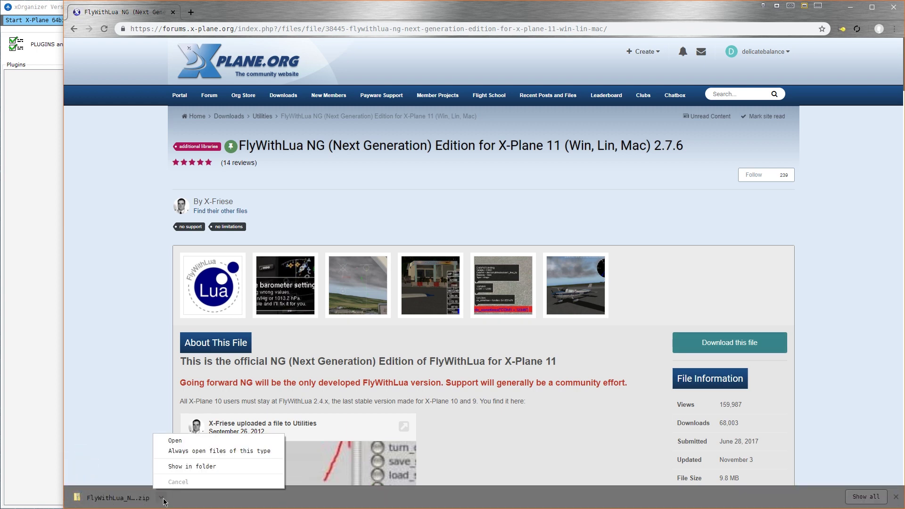
Open the downloaded zip and copy its FlyWithLua folder.
click(175, 440)
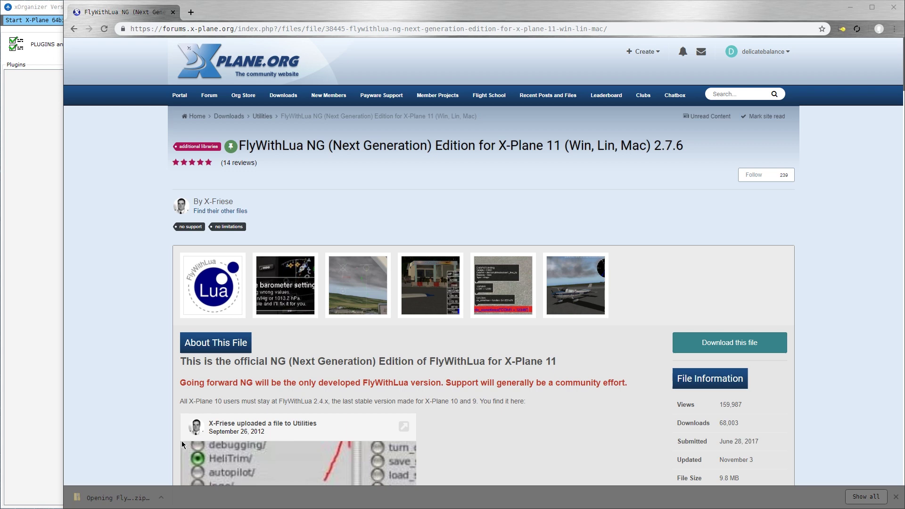
right_click(159, 147)
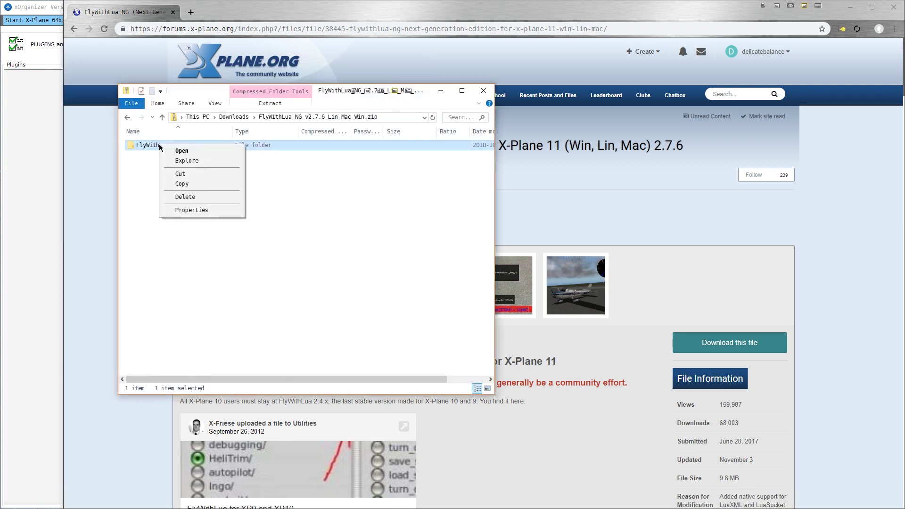
click(180, 185)
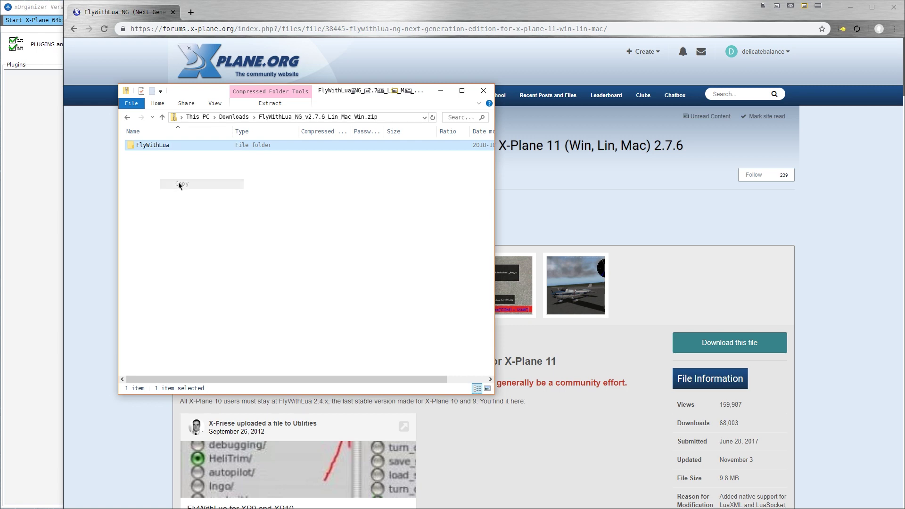
Paste the FlyWithLua folder into E:\X-Plane 11\Resources\plugins.
click(199, 117)
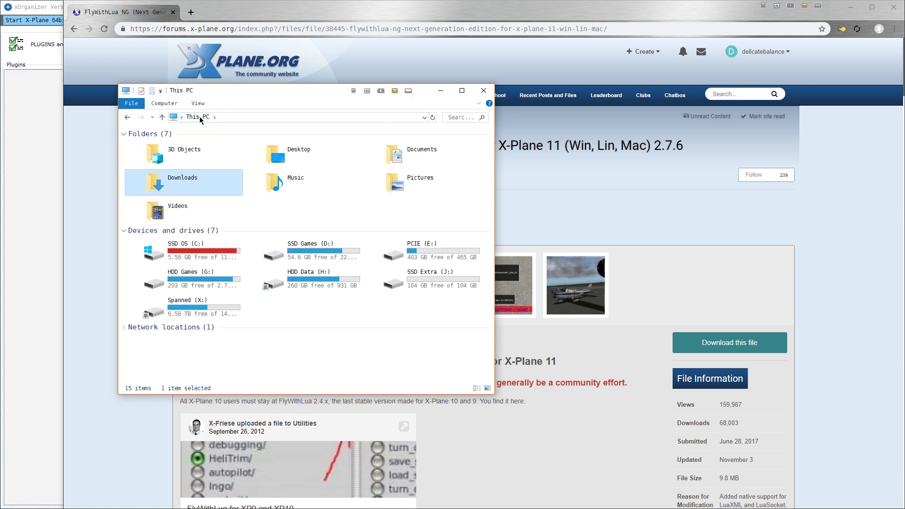
click(222, 226)
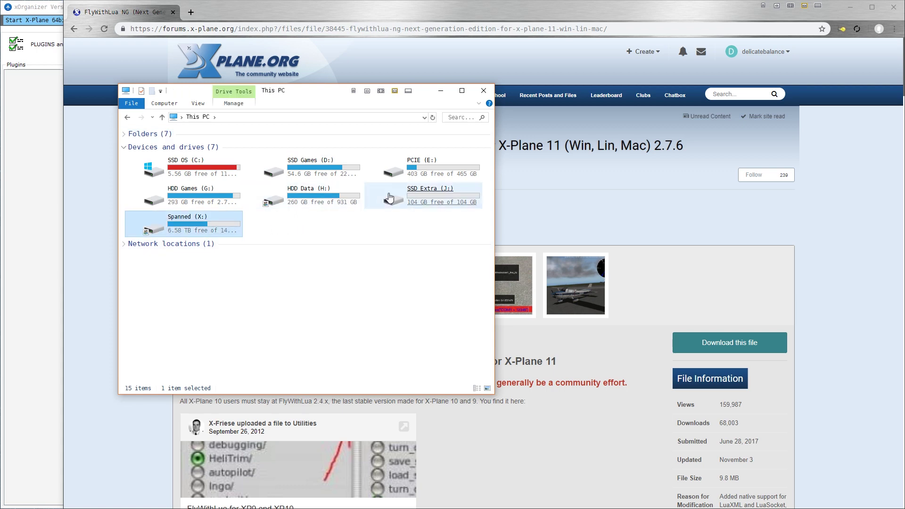
double_click(406, 169)
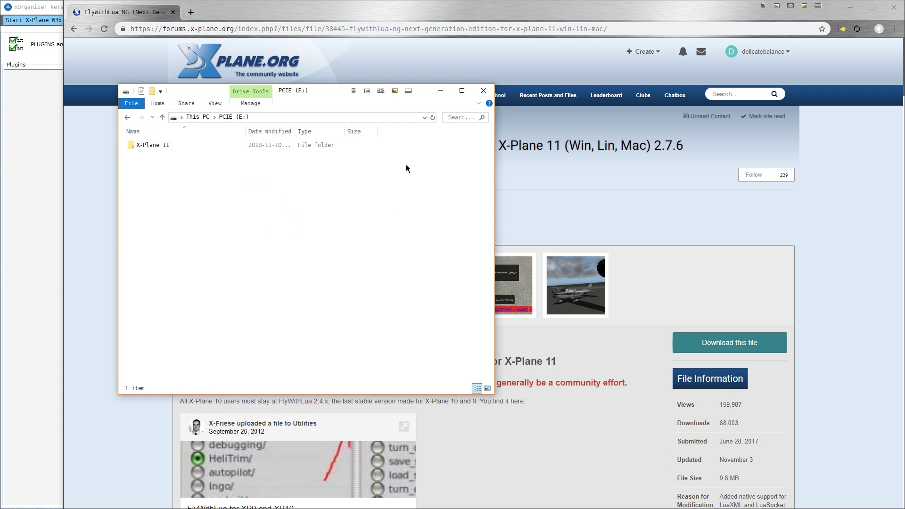
click(152, 146)
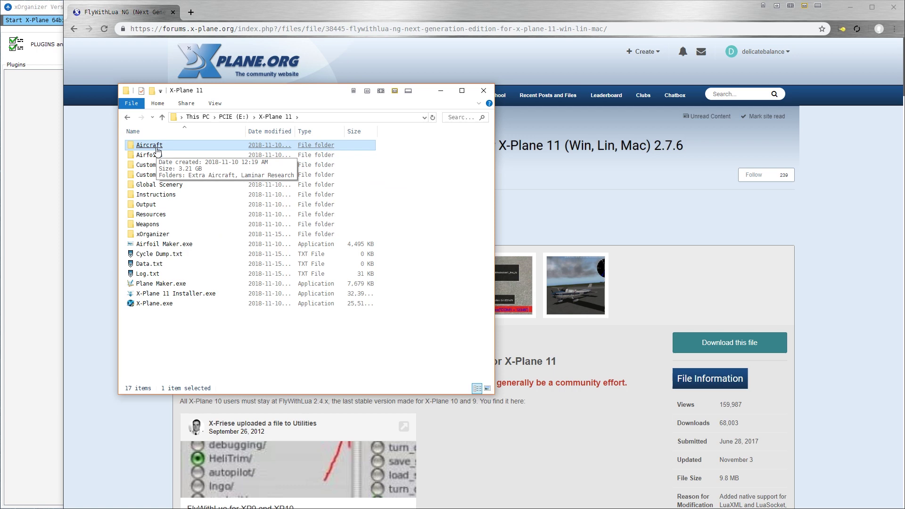
click(160, 216)
double_click(161, 217)
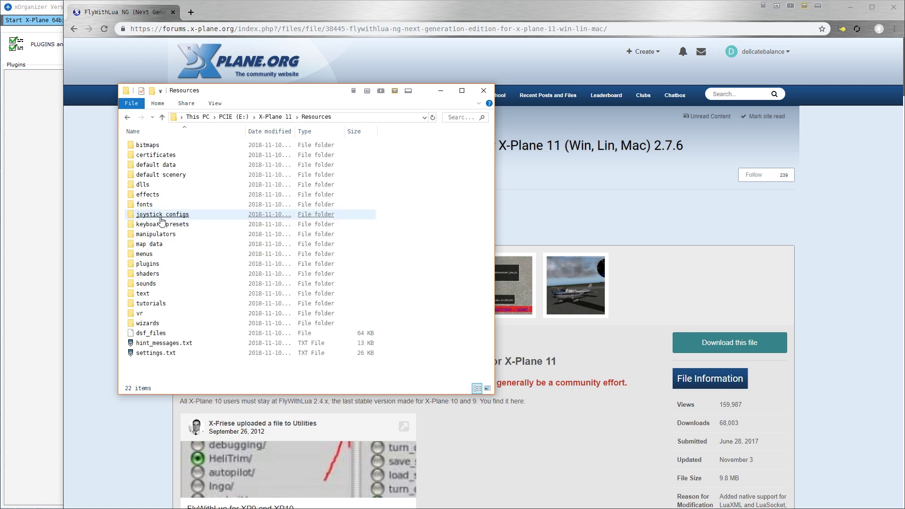
click(161, 218)
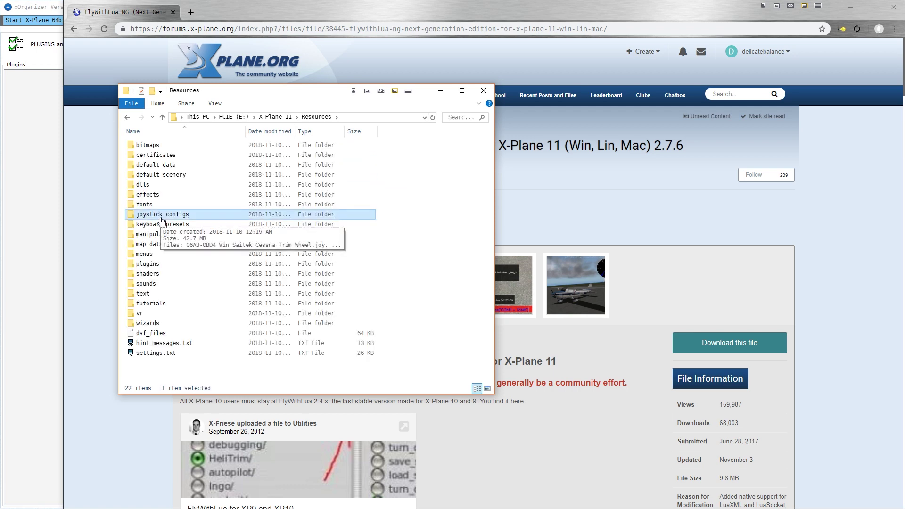
double_click(164, 264)
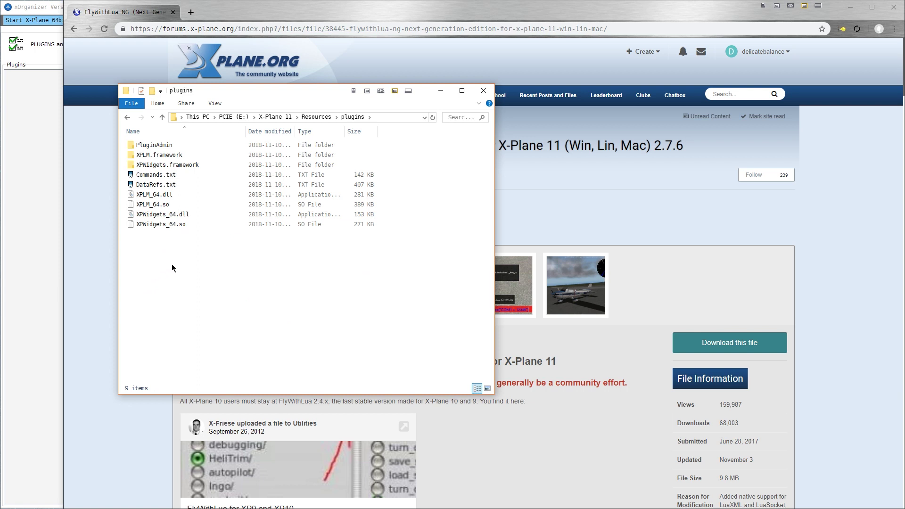
right_click(171, 264)
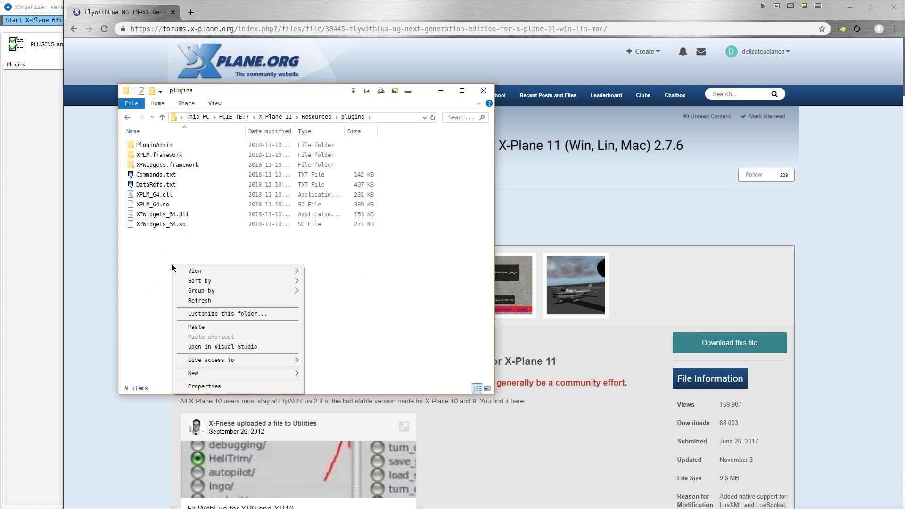
click(190, 327)
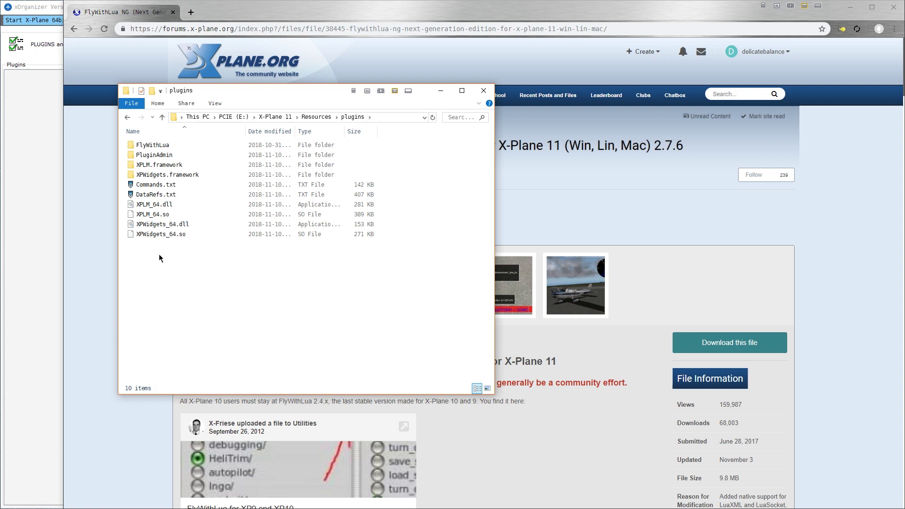
Rescan Scenery and Plugins in xOrganizer so FlyWithLua and 'please read the manual' appear enabled.
click(28, 190)
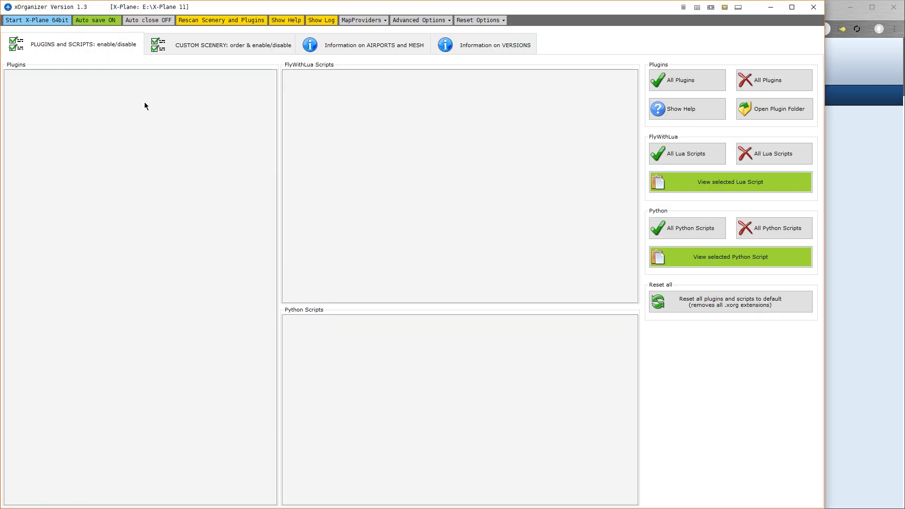
click(227, 20)
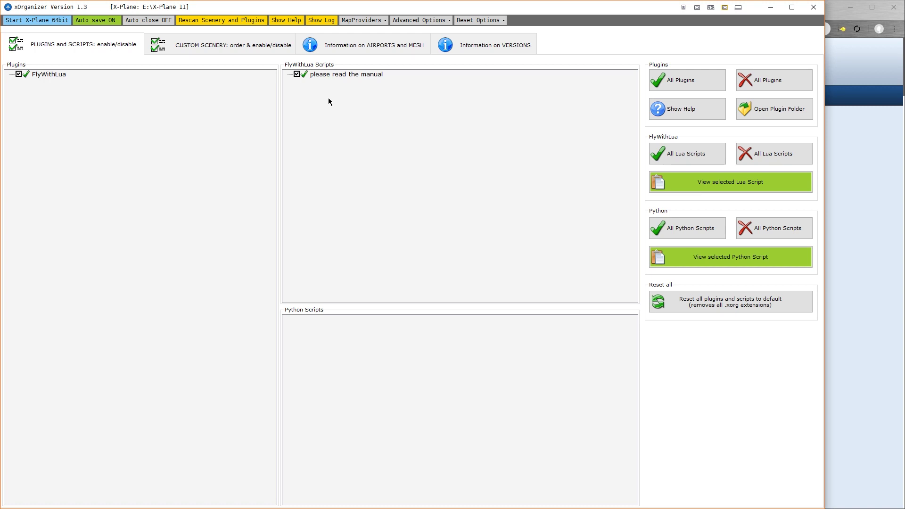
Launch X-Plane 11 and pick the Cirrus Vision SF50 for a new flight.
click(52, 22)
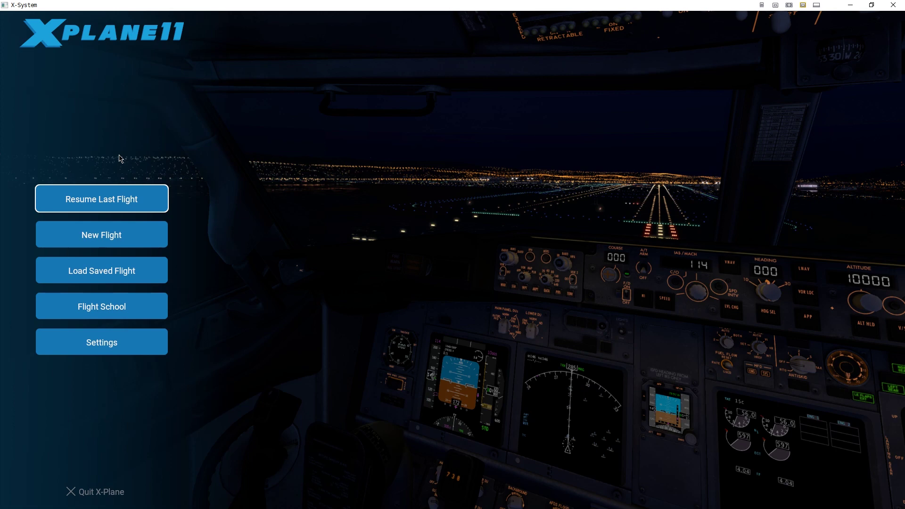
click(119, 237)
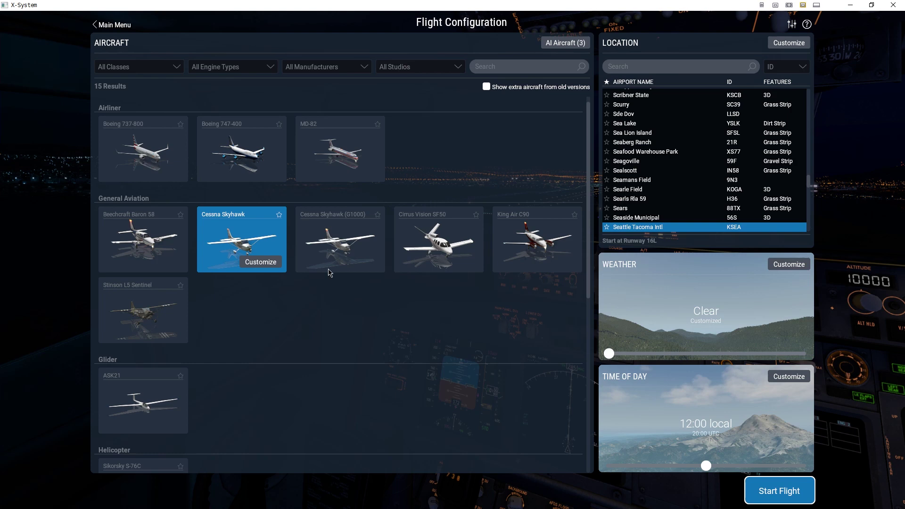
click(432, 239)
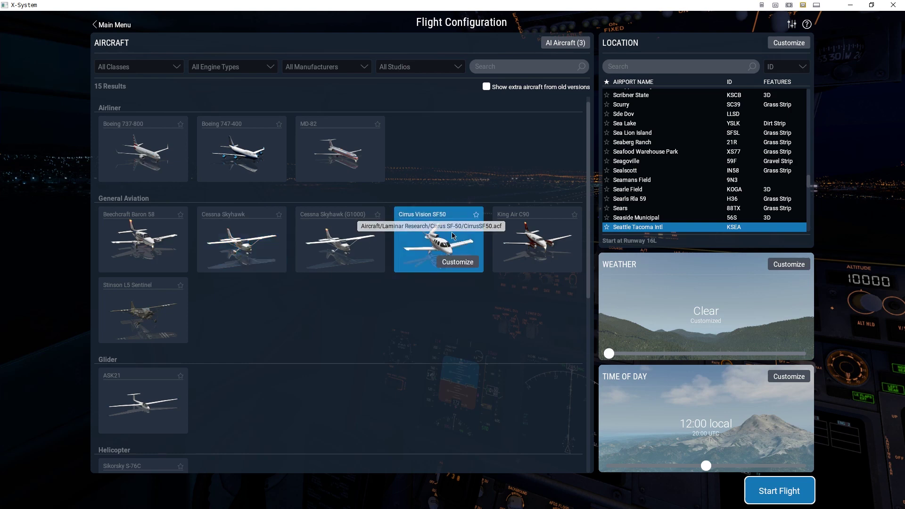
Set the departure to Henderson Field/Midway Atoll (PMDY) and start the flight.
click(619, 63)
text(henderson)
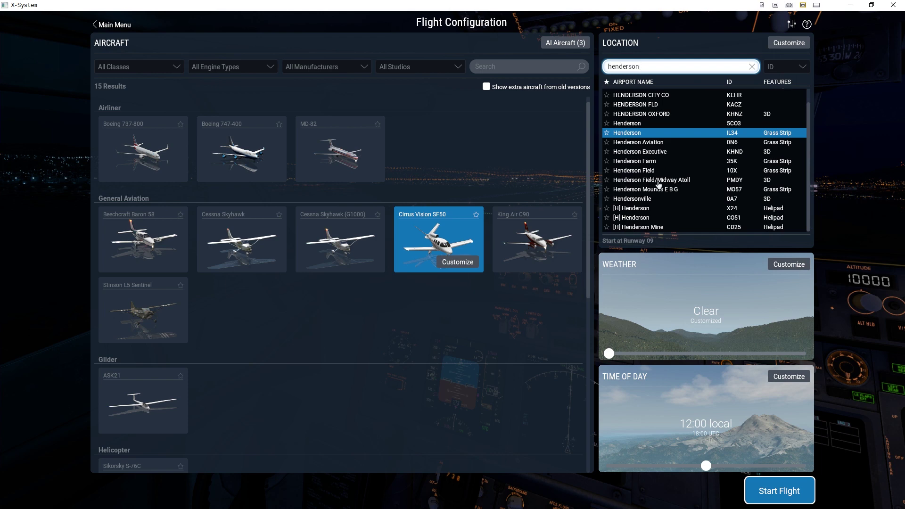
click(651, 181)
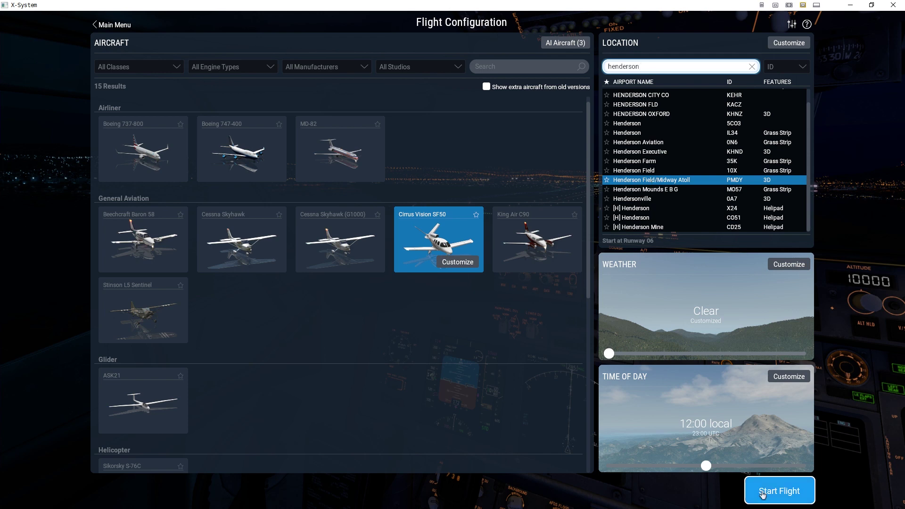
click(780, 490)
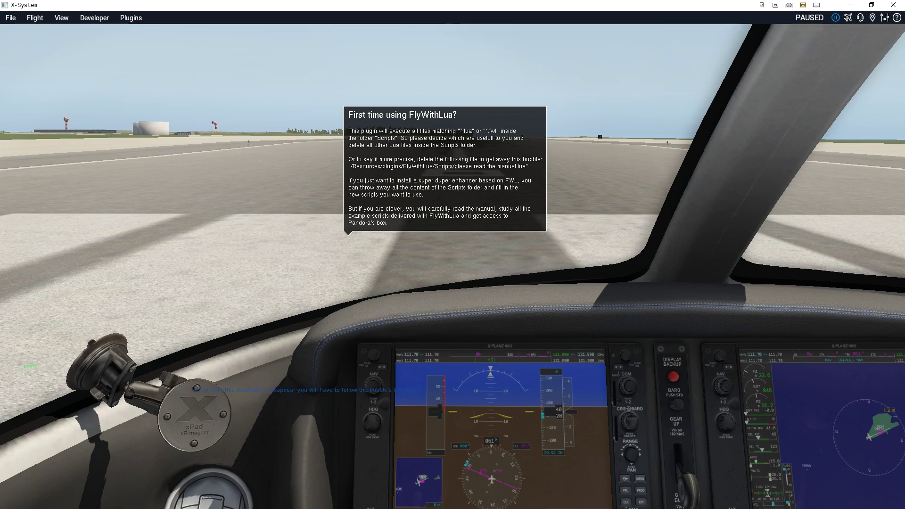
Dismiss the FlyWithLua first-time bubble via the File menu.
click(10, 17)
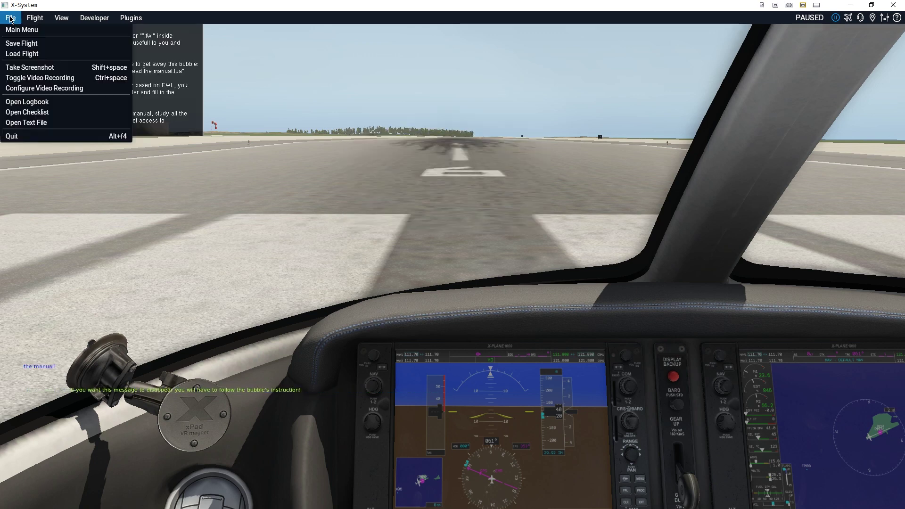
Quit X-Plane and delete please read the manual.lua from plugins\FlyWithLua\Scripts.
click(28, 136)
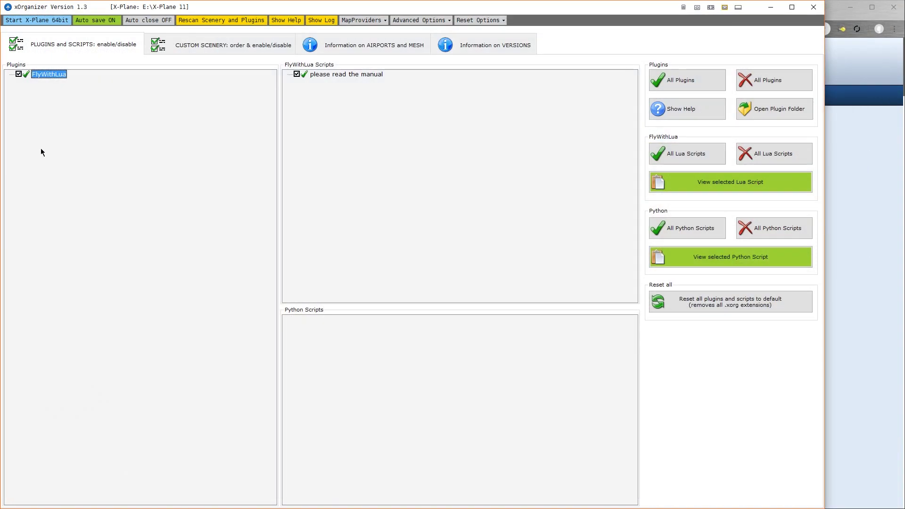
click(775, 108)
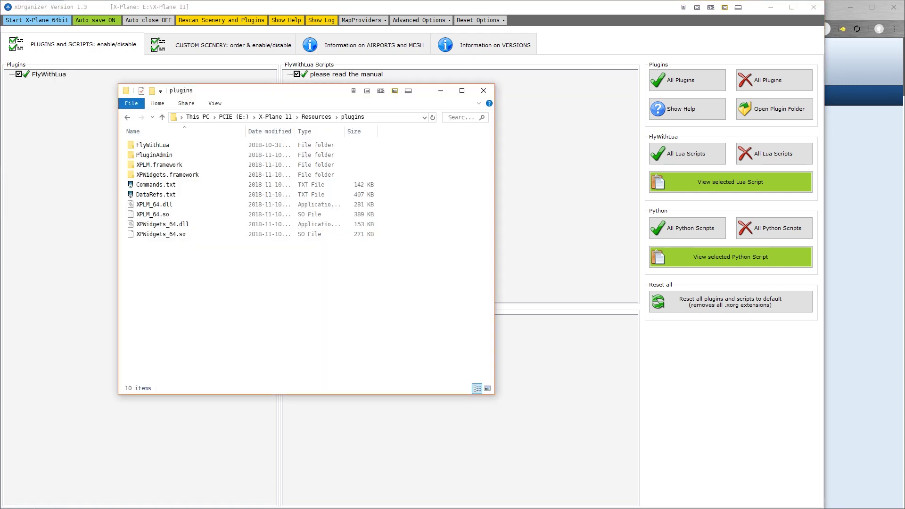
click(170, 146)
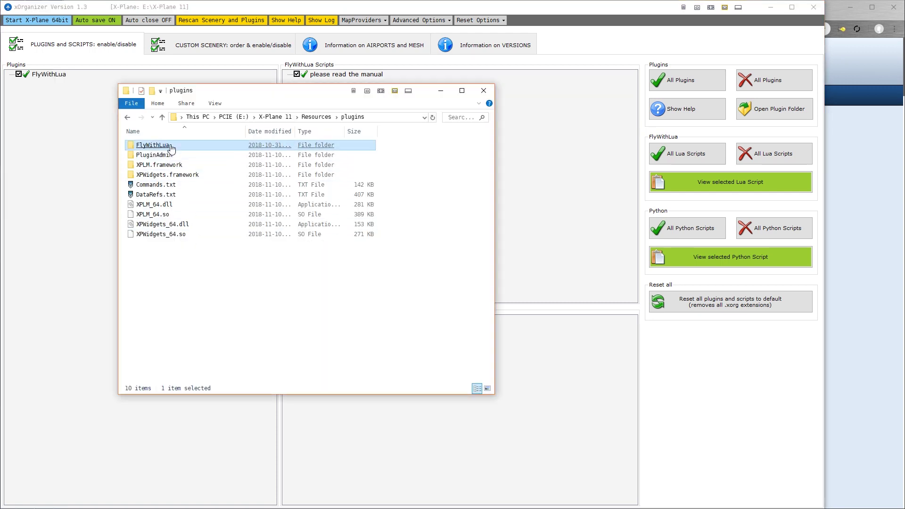
double_click(170, 146)
click(171, 185)
double_click(170, 185)
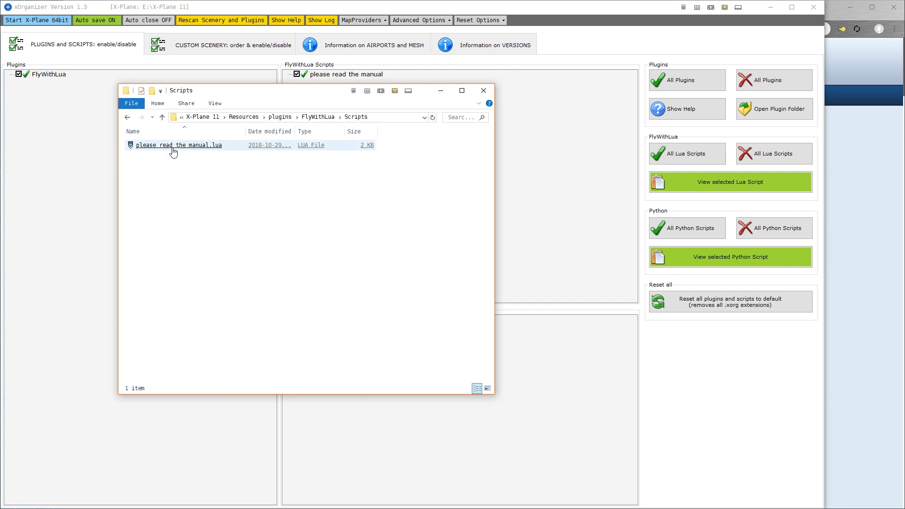
right_click(173, 151)
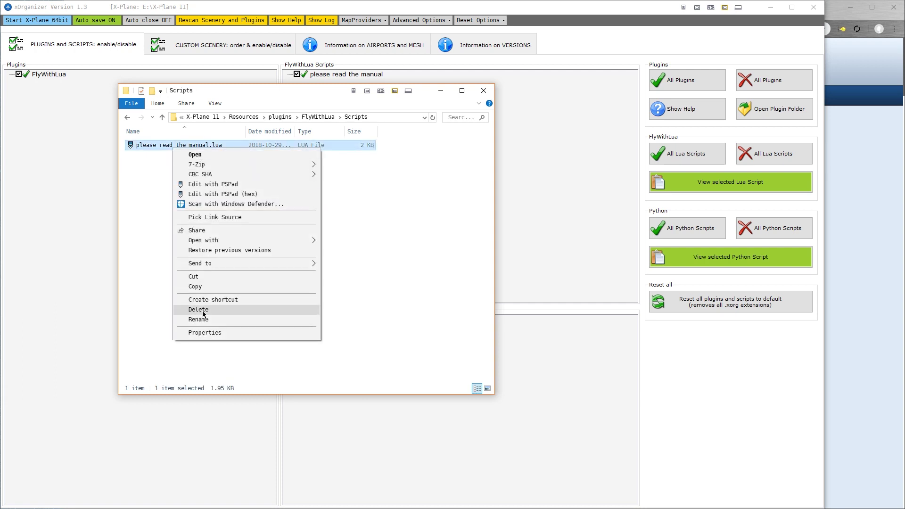
click(203, 311)
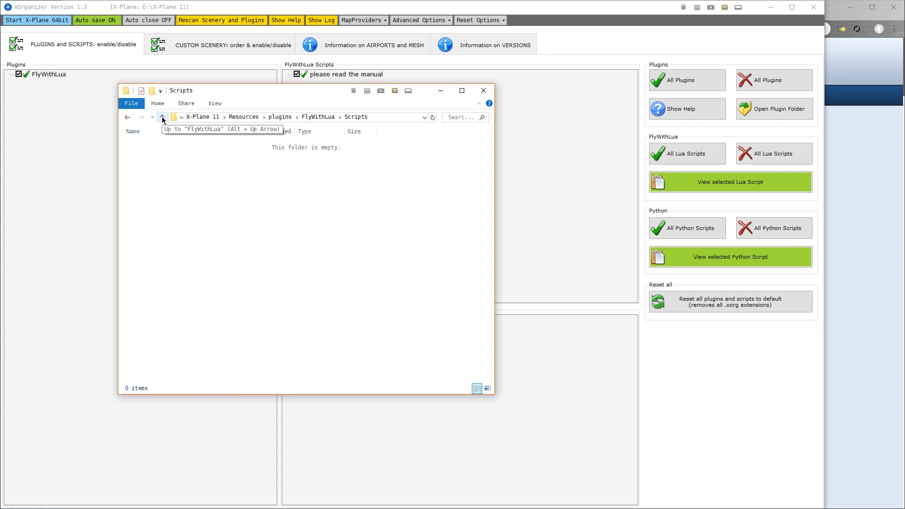
Look through FlyWithLua's Documentation folder, then return to the FlyWithLua folder.
click(162, 117)
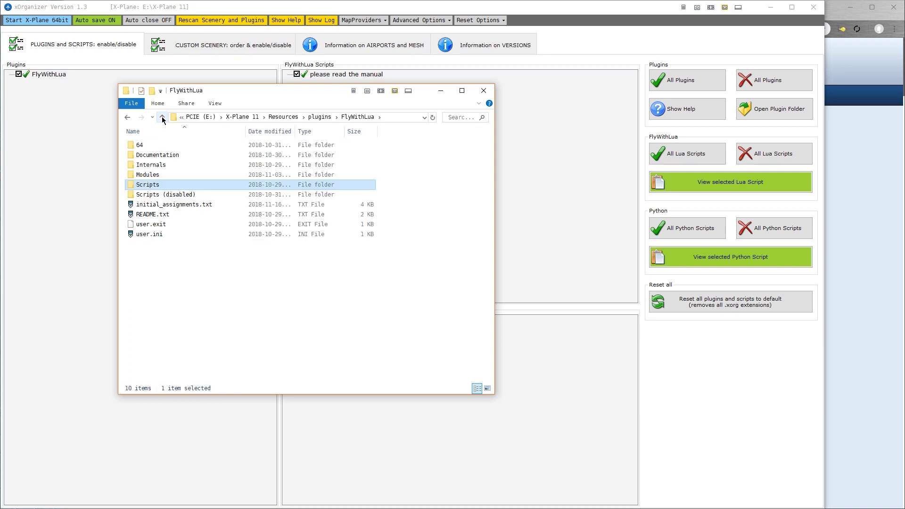
double_click(162, 155)
click(180, 245)
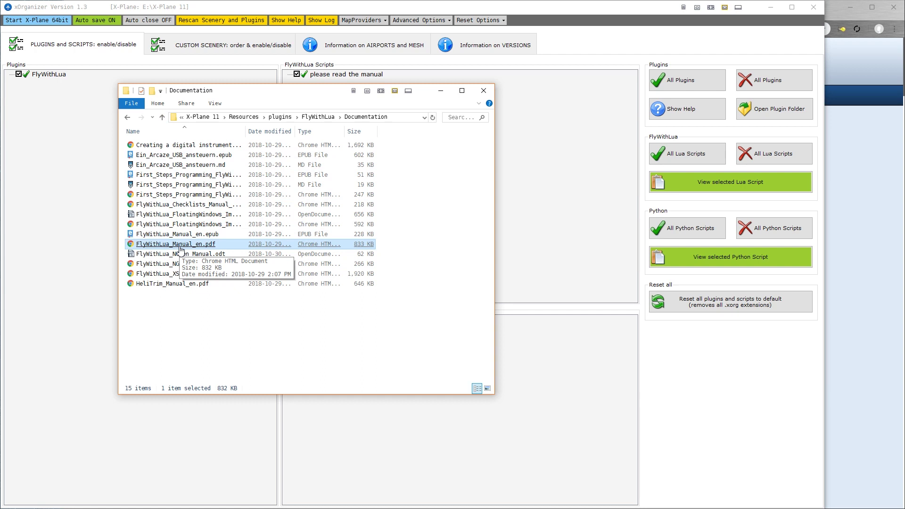
click(162, 116)
click(188, 268)
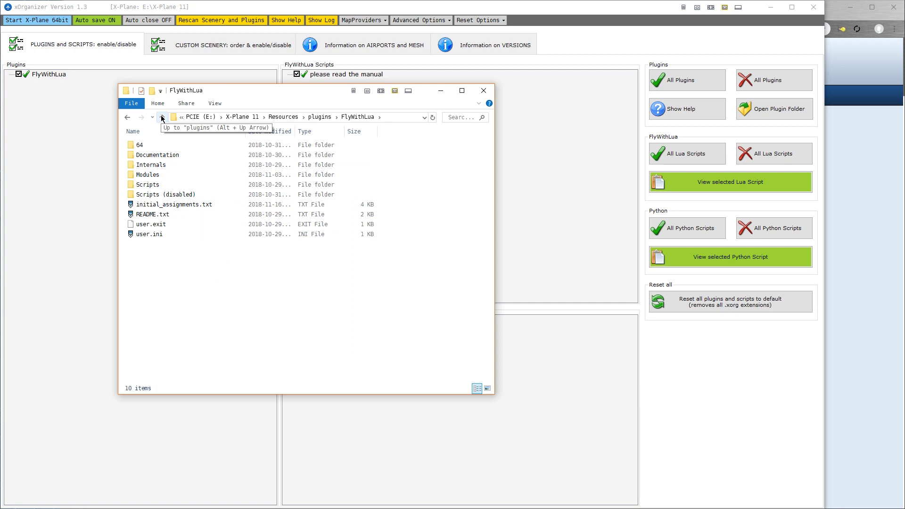
Rescan plugins in xOrganizer so FlyWithLua lists no Lua scripts, then start X-Plane 64bit.
click(171, 6)
click(216, 21)
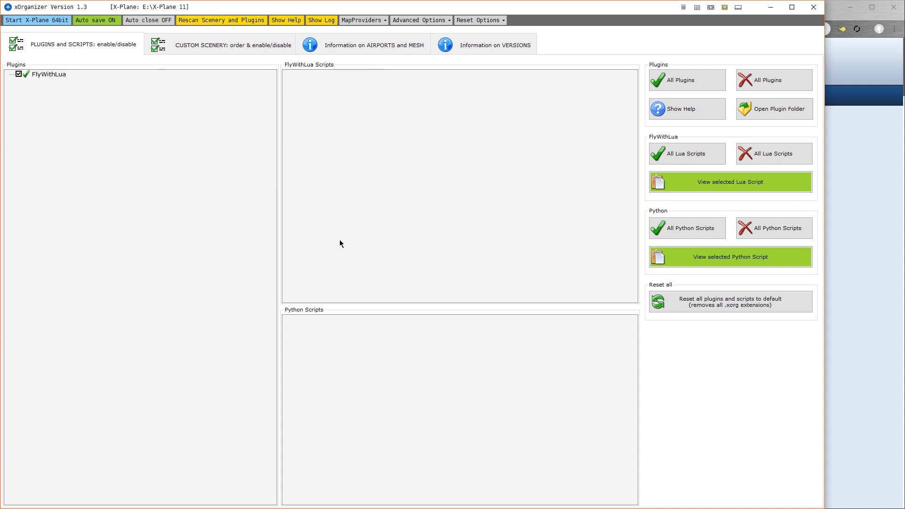
click(44, 24)
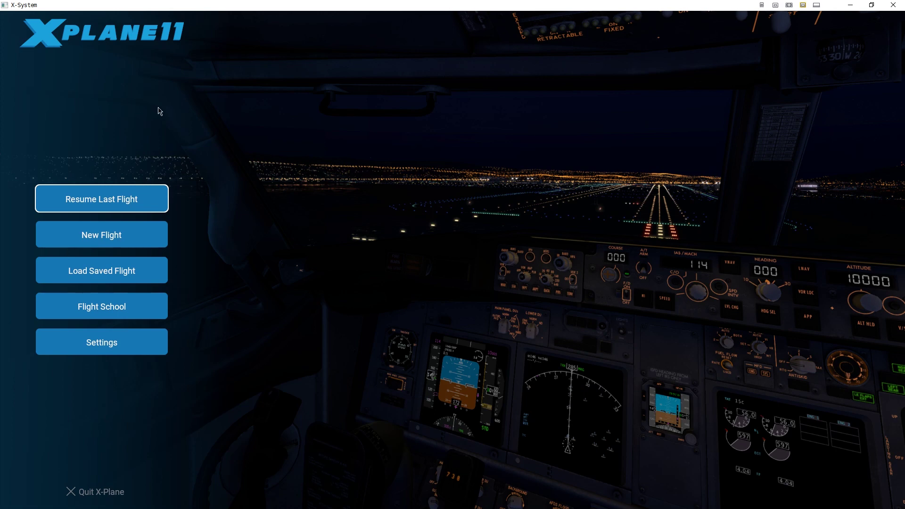
Start a new flight with the previous settings and confirm FlyWithLua appears in the Plugins menu.
click(113, 240)
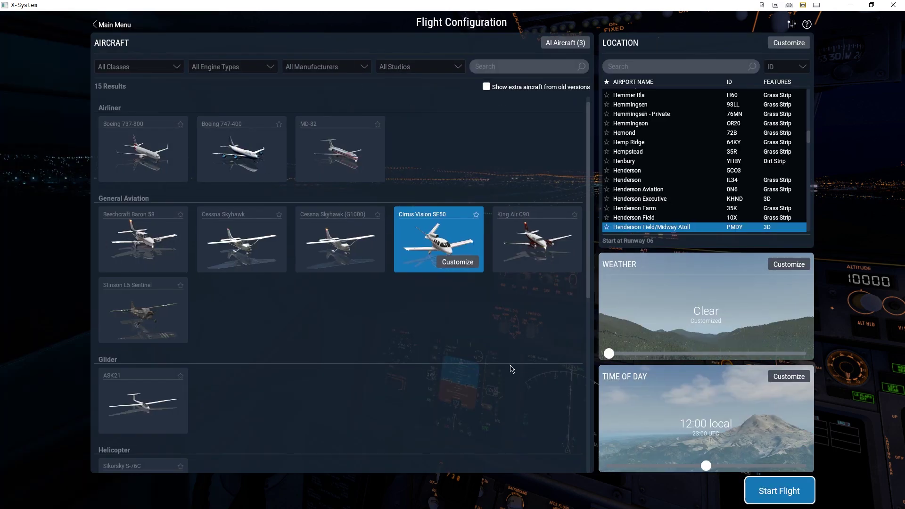
click(779, 491)
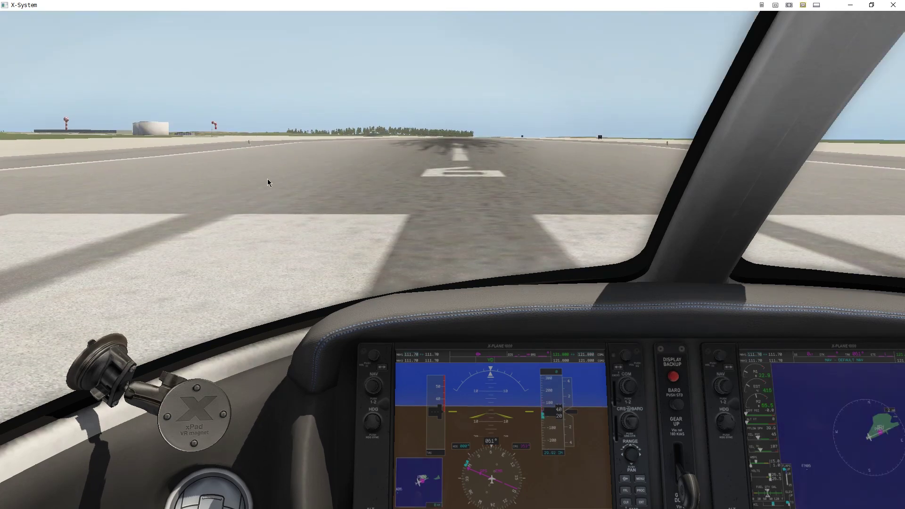
mouse_move(132, 22)
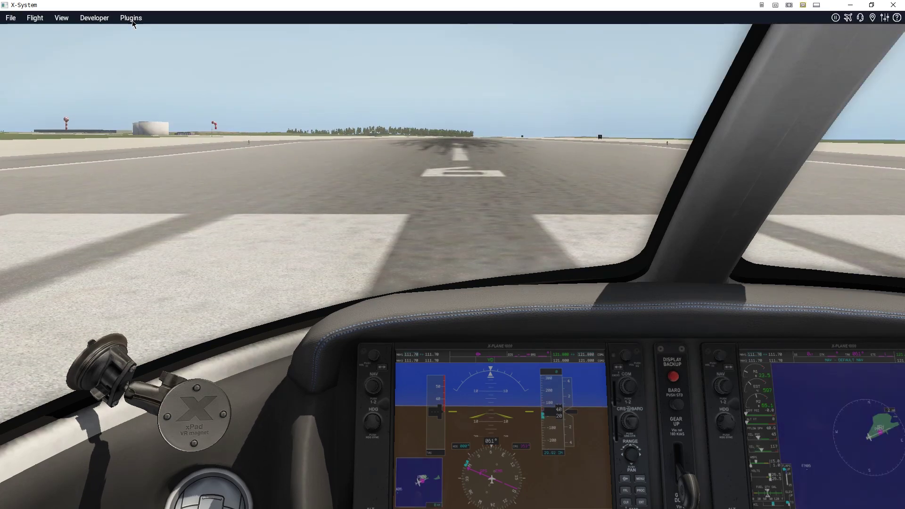
click(132, 22)
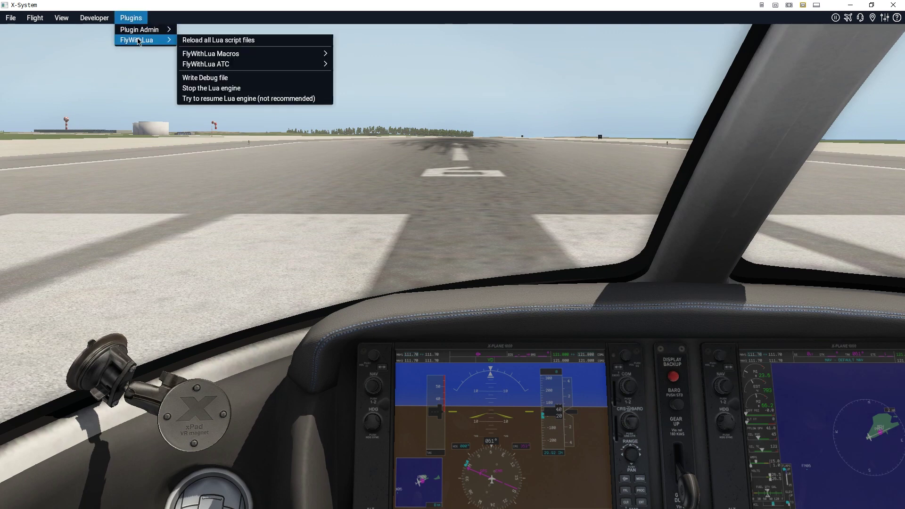
click(87, 66)
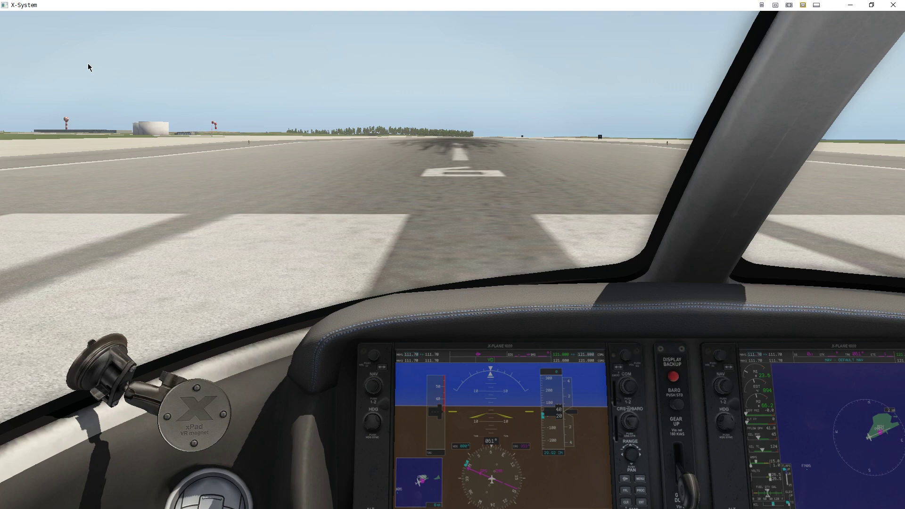